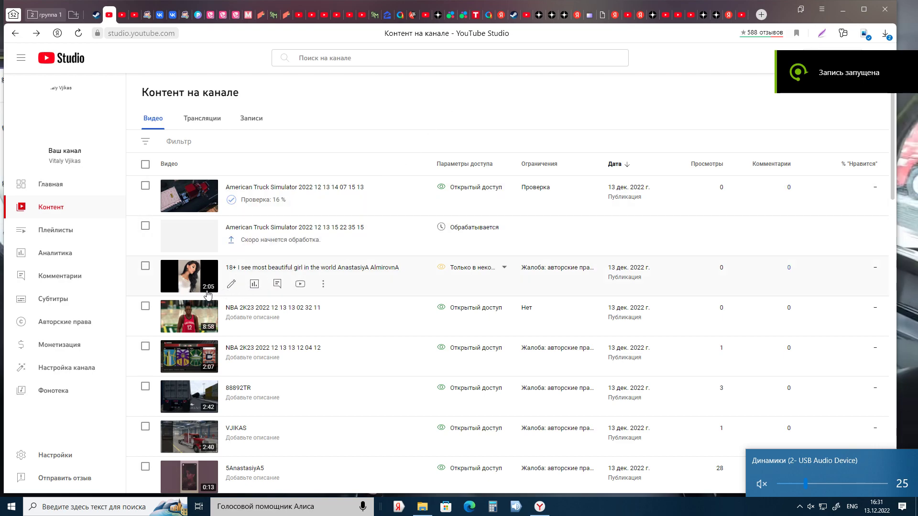
Open the uploaded slideshow video's details and then its public YouTube watch page.
{"action": "left_click", "coordinate": [285, 270]}
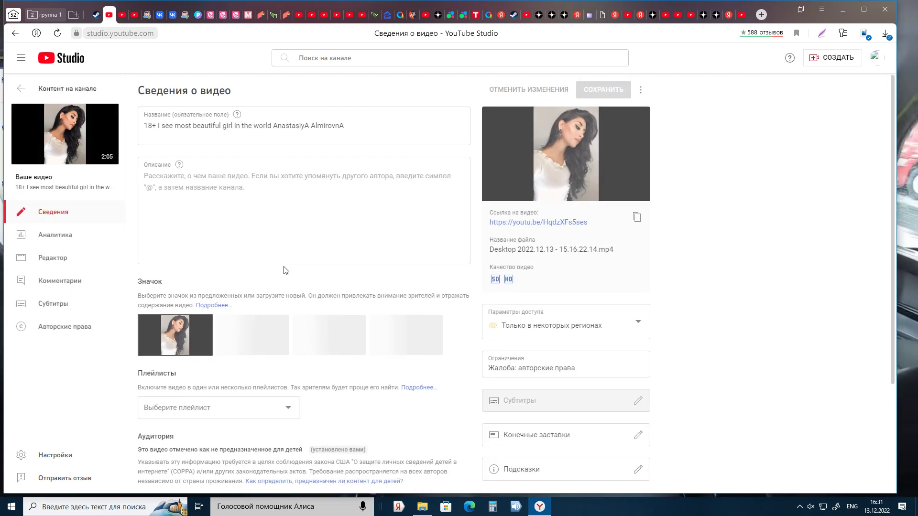
{"action": "left_click", "coordinate": [74, 143]}
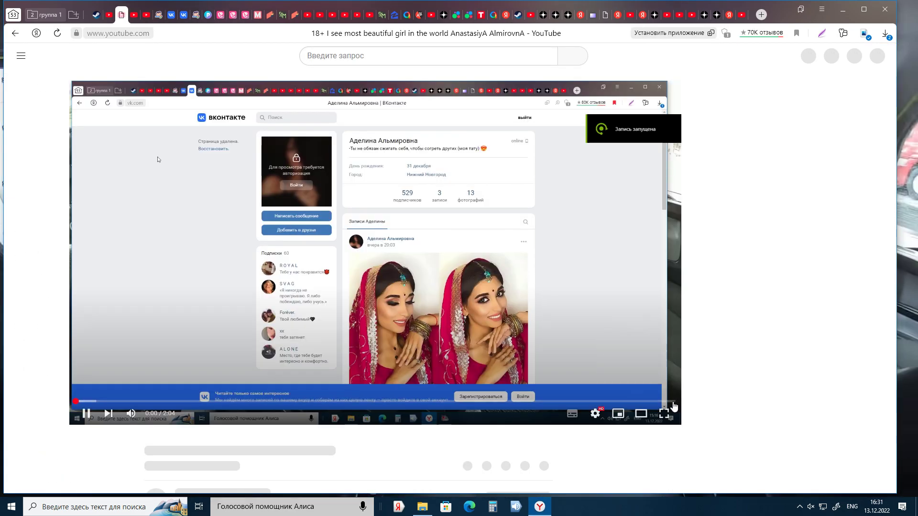
Play the VK profile slideshow video in fullscreen.
{"action": "left_click", "coordinate": [643, 416]}
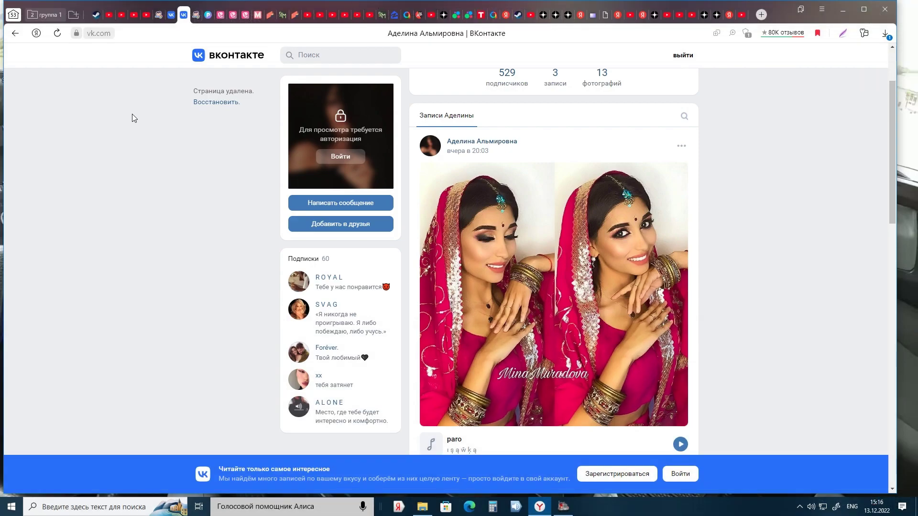
{"action": "scroll", "coordinate": [132, 118], "scroll_direction": "down", "scroll_amount": 2}
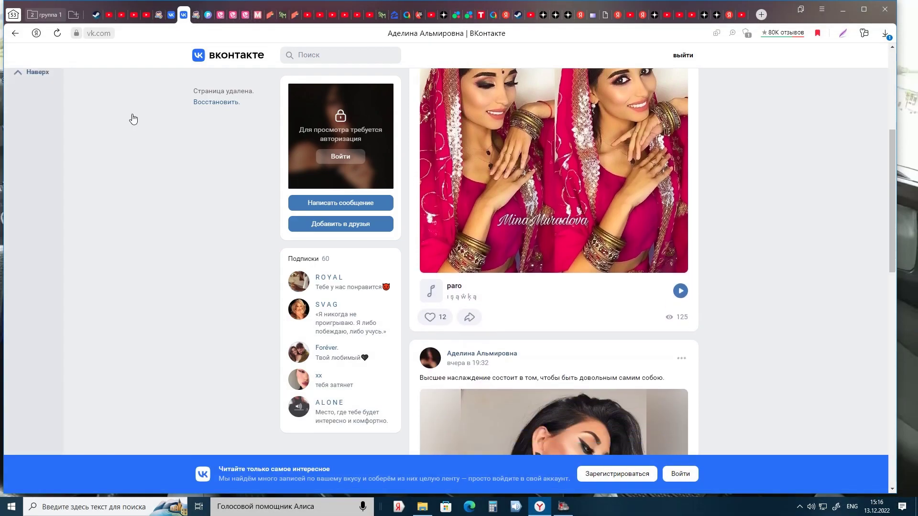
{"action": "scroll", "coordinate": [132, 118], "scroll_direction": "down", "scroll_amount": 1}
{"action": "scroll", "coordinate": [132, 118], "scroll_direction": "down", "scroll_amount": 1}
{"action": "scroll", "coordinate": [133, 119], "scroll_direction": "down", "scroll_amount": 1}
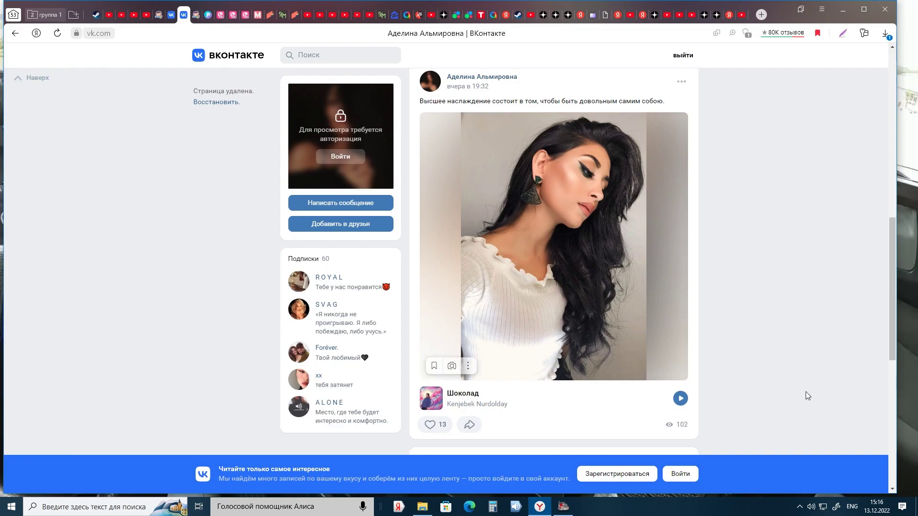
Exit fullscreen after the video ends, then minimise the browser and video folder.
{"action": "left_click", "coordinate": [872, 508]}
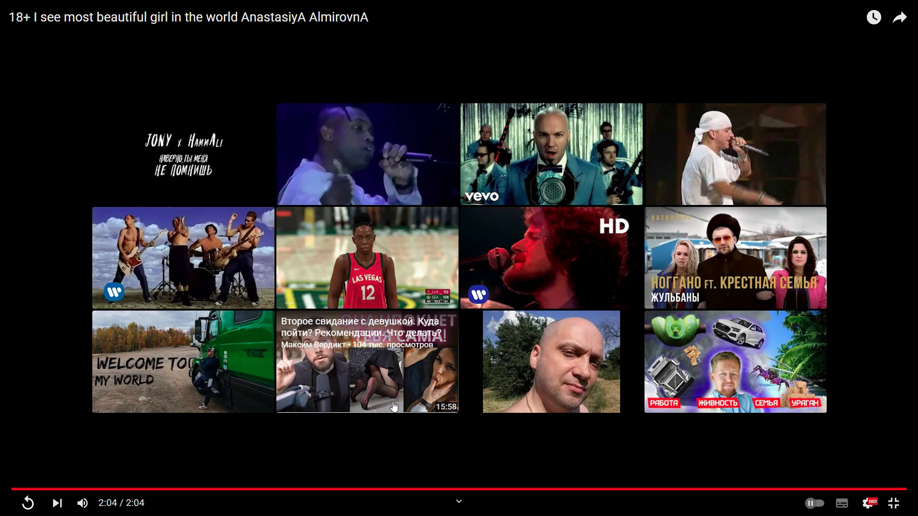
{"action": "left_click", "coordinate": [892, 503]}
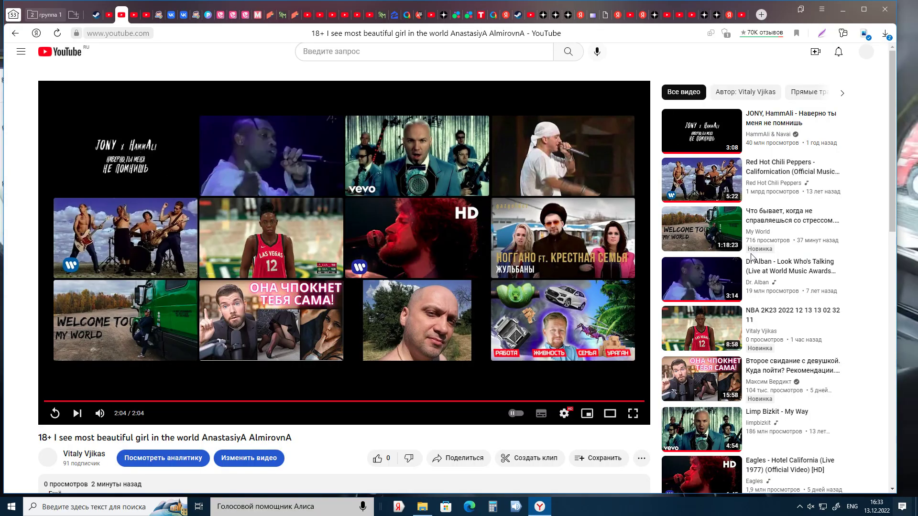
{"action": "left_click", "coordinate": [841, 10]}
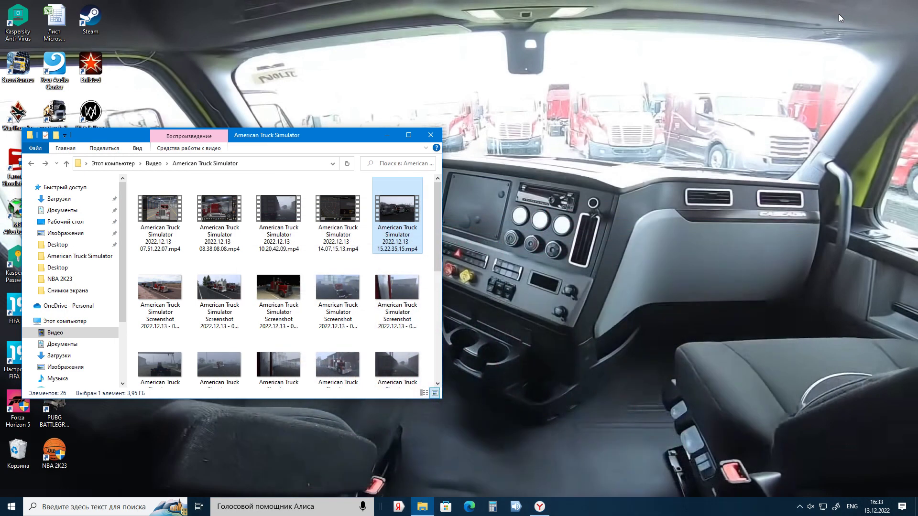
{"action": "left_click", "coordinate": [389, 135]}
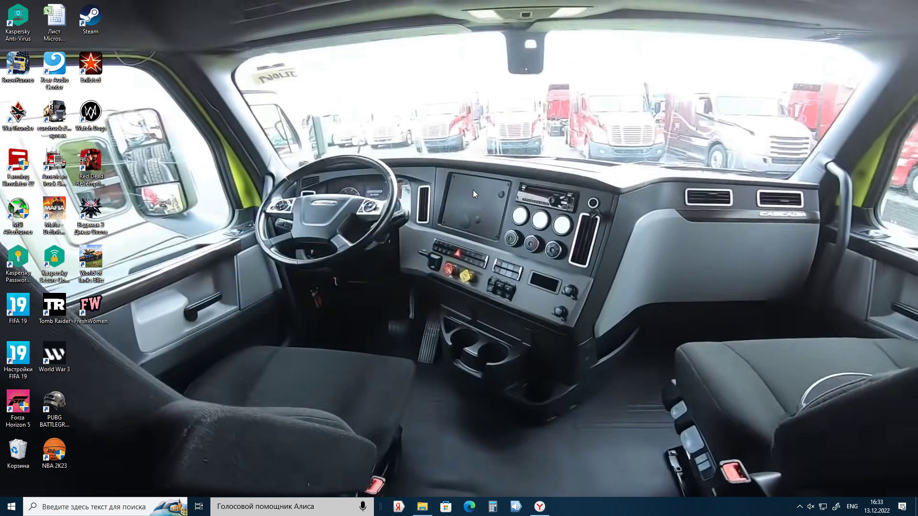
{"action": "right_click", "coordinate": [473, 191]}
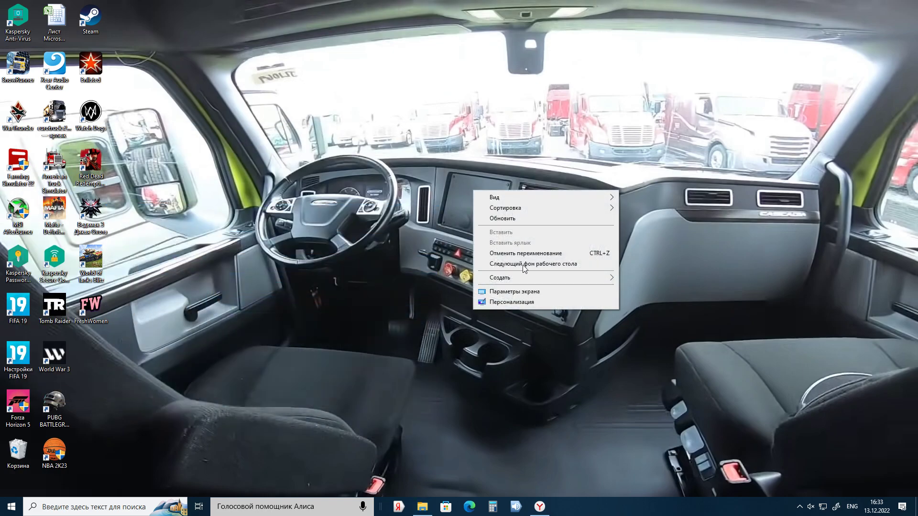
{"action": "left_click", "coordinate": [539, 302]}
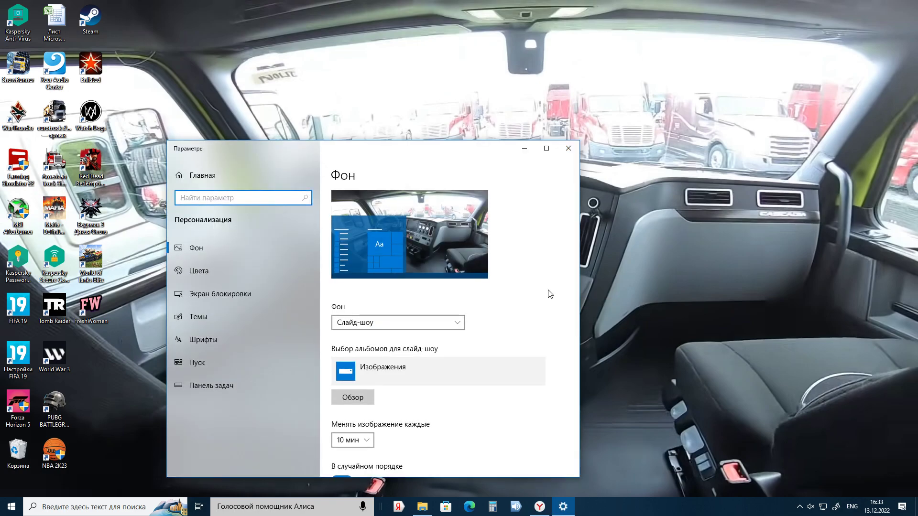
{"action": "left_click", "coordinate": [570, 149]}
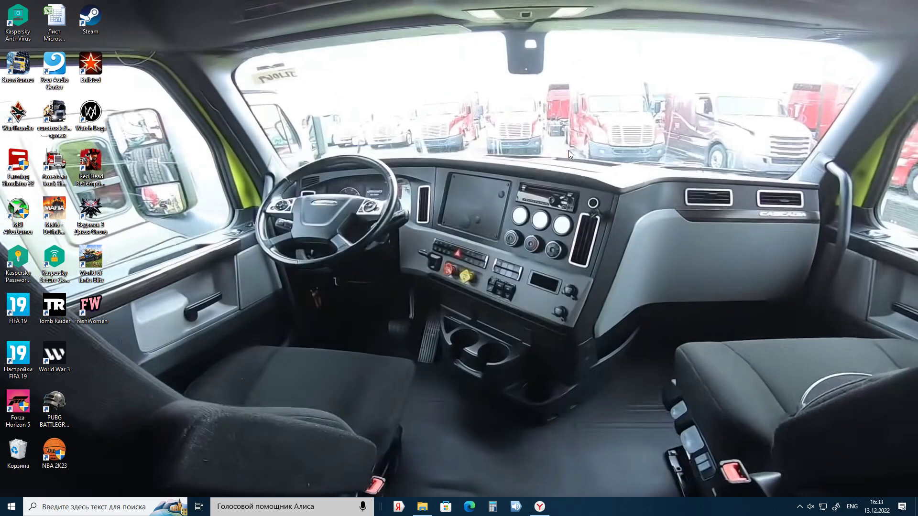
Restore the browser from the taskbar and switch to the VK profile tab.
{"action": "left_click", "coordinate": [549, 509]}
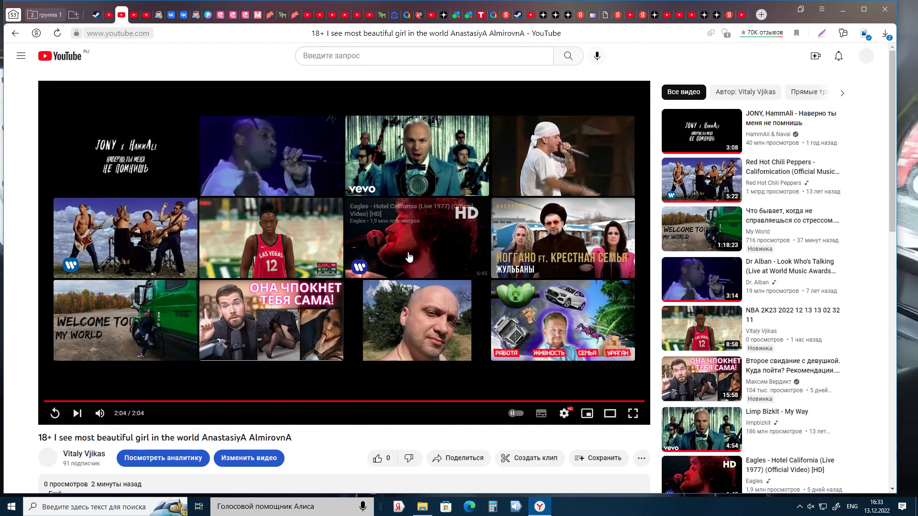
{"action": "left_click", "coordinate": [183, 15]}
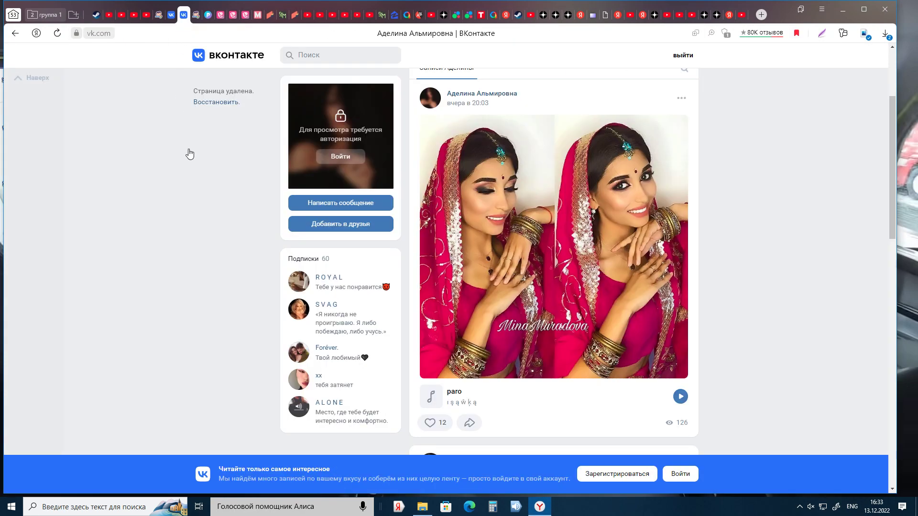